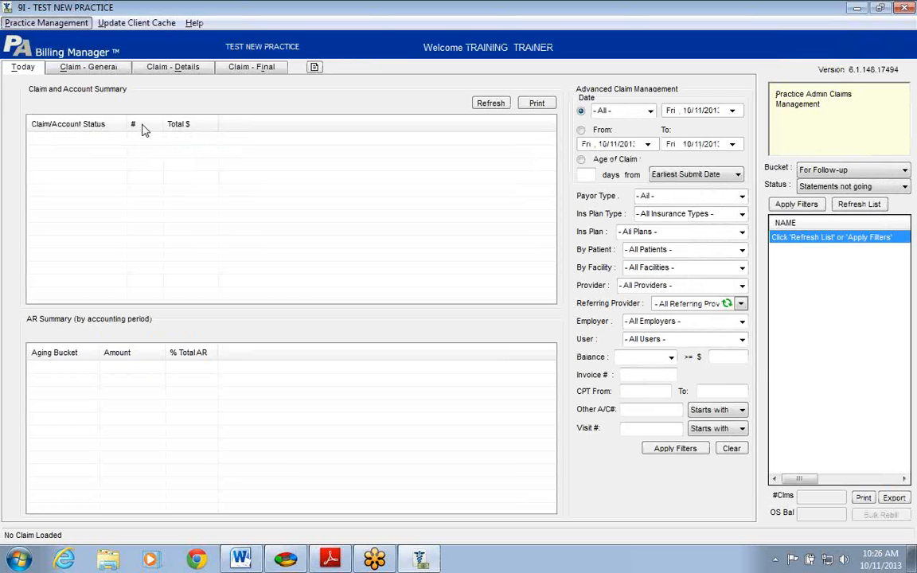
# Search by the patient's last name and load the patient born 01/01/1999 into the claim form
pyautogui.click(90, 71)
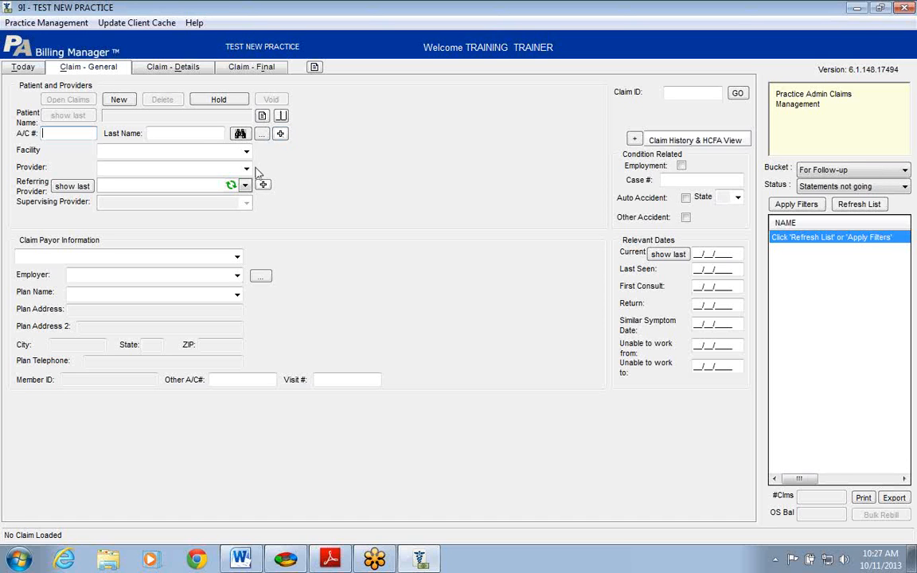
pyautogui.click(190, 134)
pyautogui.write('TE')
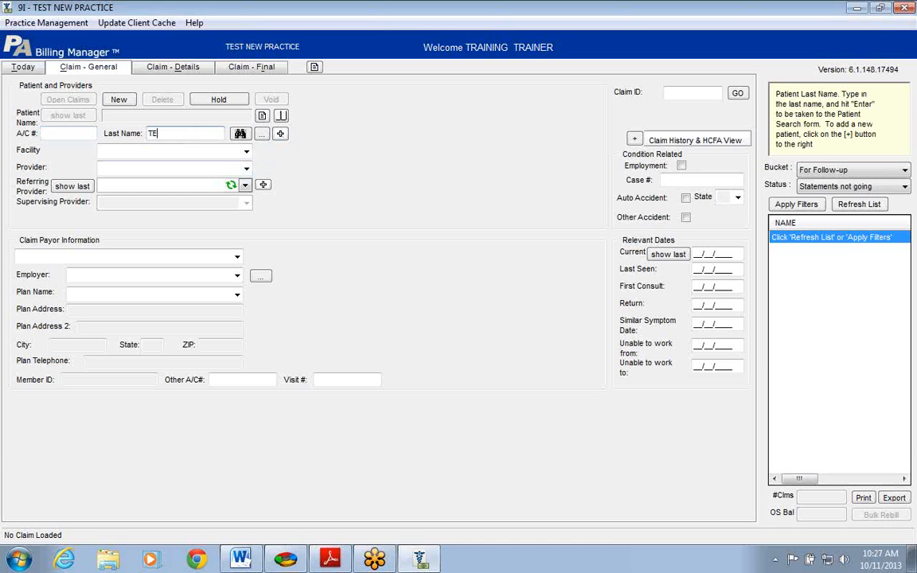
pyautogui.write('ST')
pyautogui.press('Return')
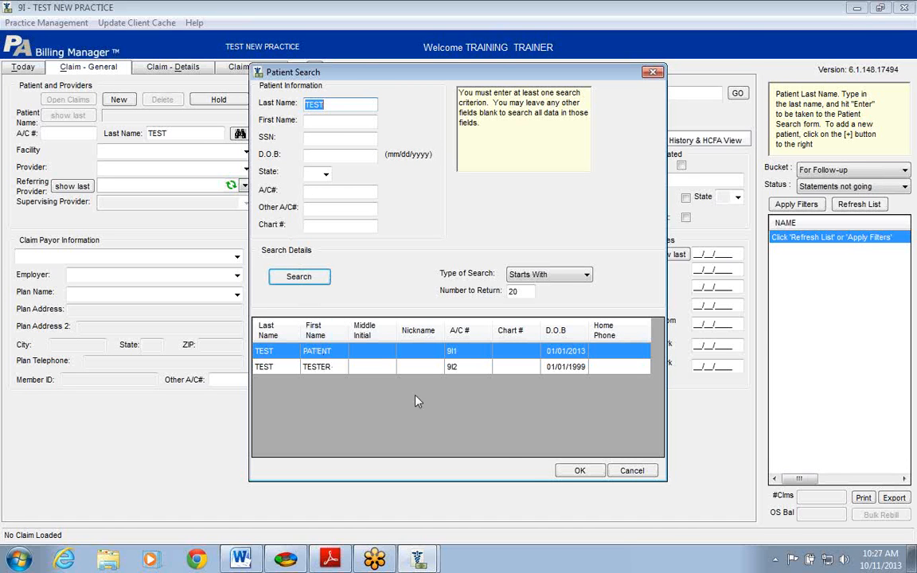
pyautogui.click(406, 368)
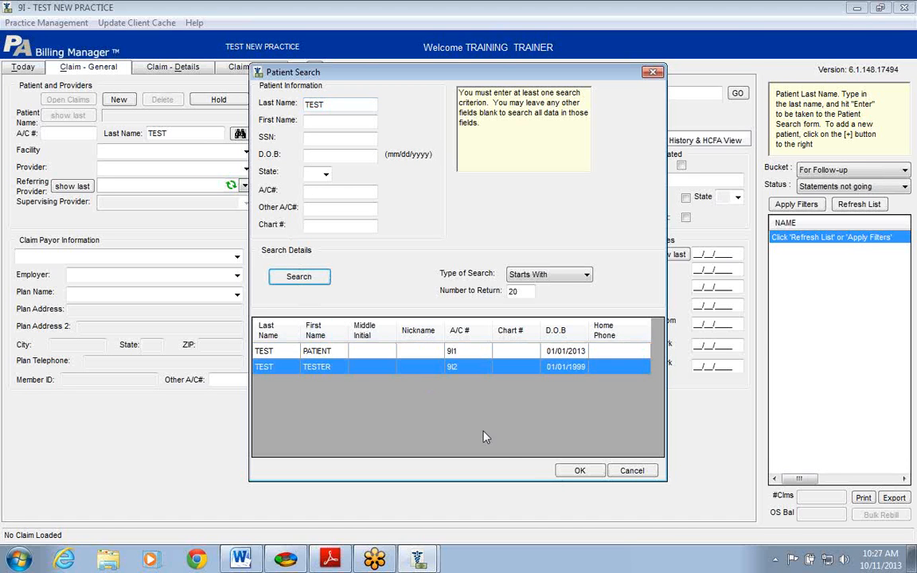
pyautogui.click(578, 471)
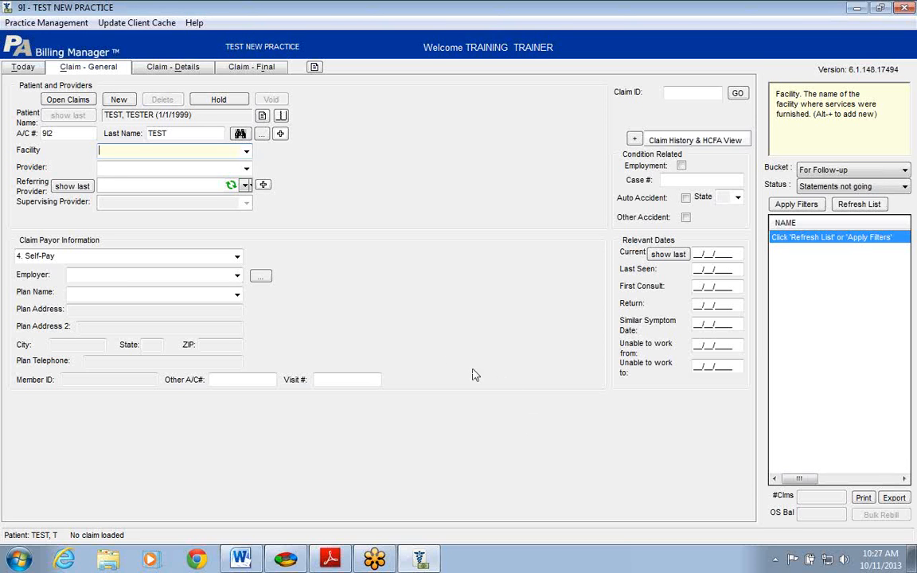
# Open the loaded patient's full record and enter their Social Security number
pyautogui.click(262, 135)
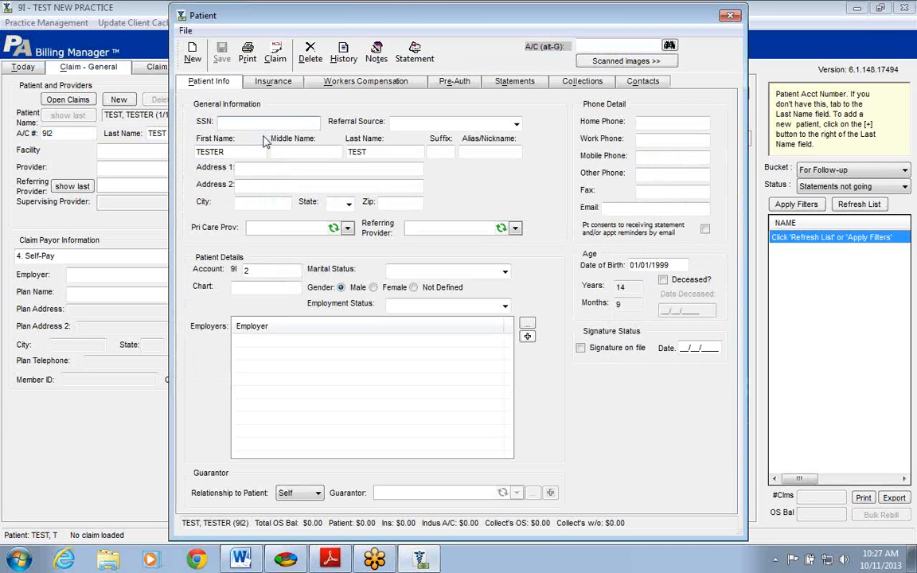
pyautogui.moveTo(410, 18); pyautogui.dragTo(320, 19)
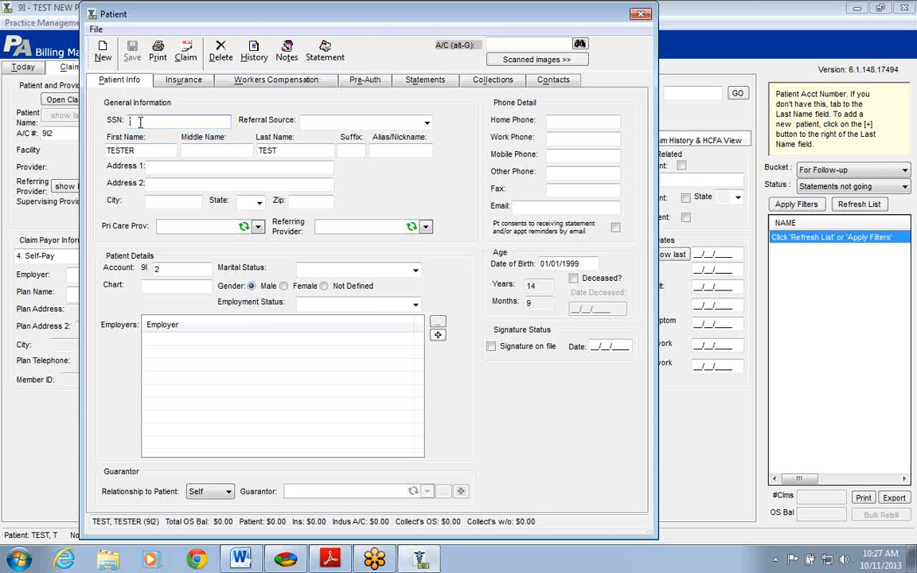
pyautogui.write('123-46-7890')
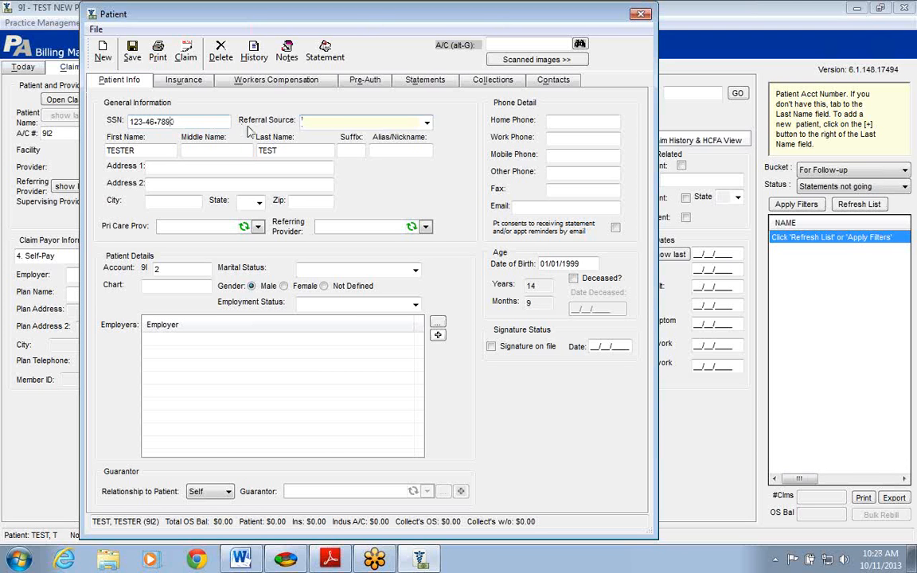
pyautogui.moveTo(178, 123); pyautogui.dragTo(128, 123)
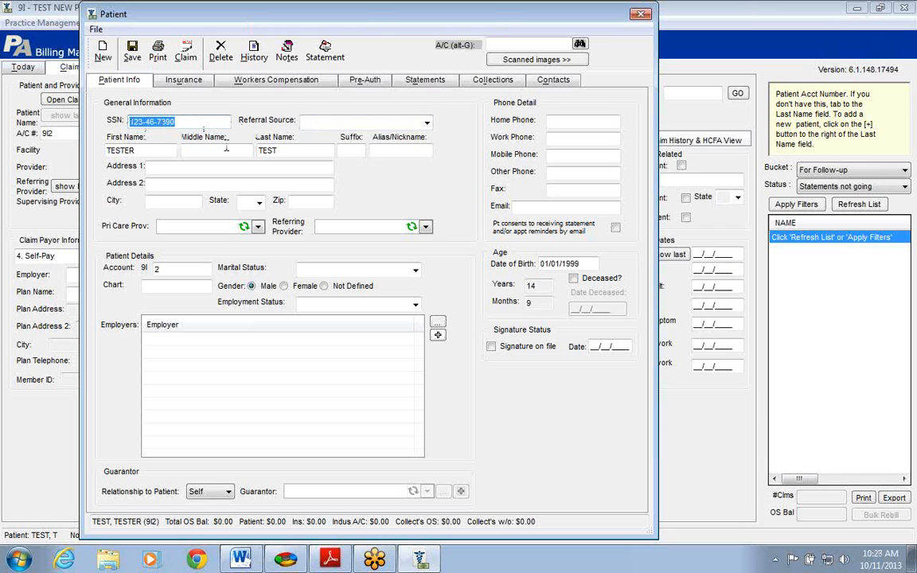
# Check the referral source list, which turns out to be empty
pyautogui.click(426, 124)
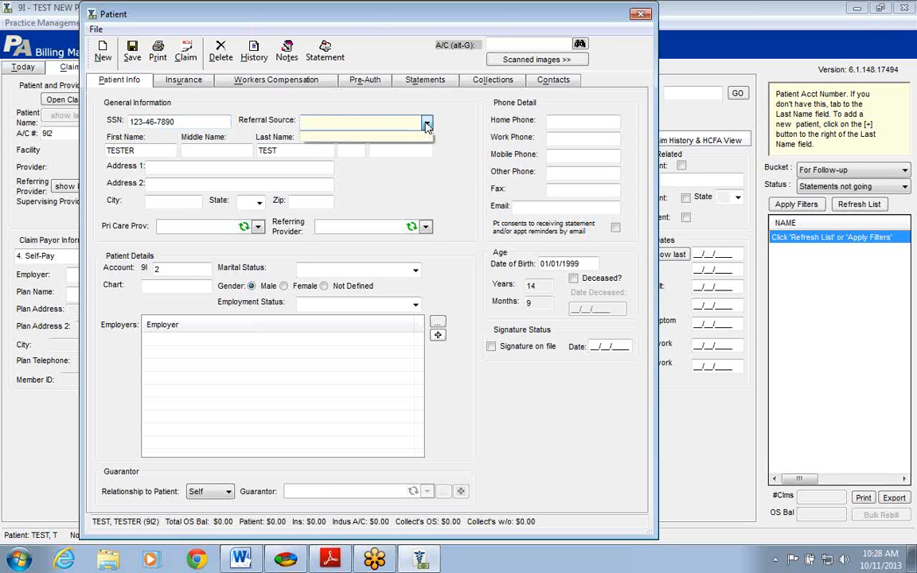
pyautogui.click(428, 124)
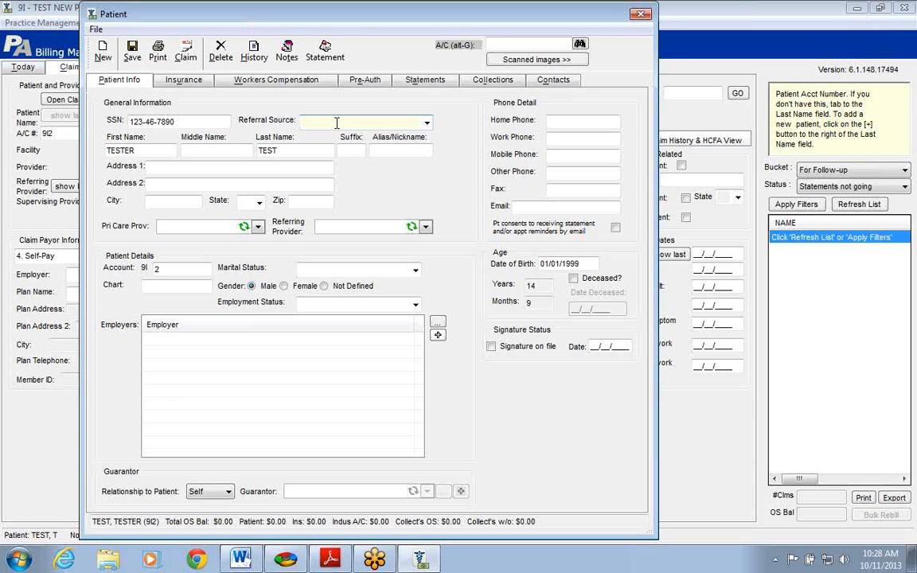
pyautogui.click(668, 153)
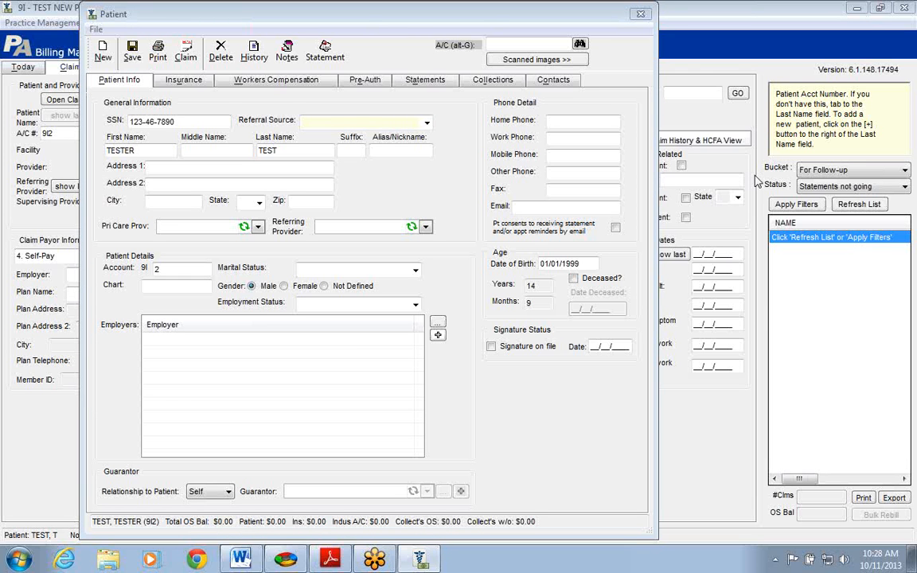
# Step through the first name, last name, middle name and alias fields
pyautogui.click(162, 150)
pyautogui.click(294, 150)
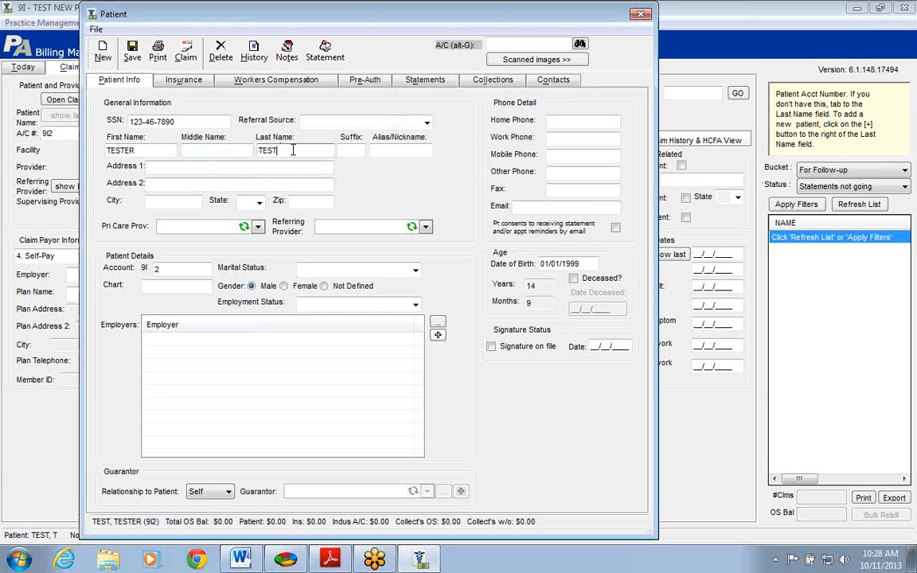
pyautogui.click(196, 148)
pyautogui.click(397, 150)
# Enter the patient's street address, city, state and ZIP code
pyautogui.click(225, 167)
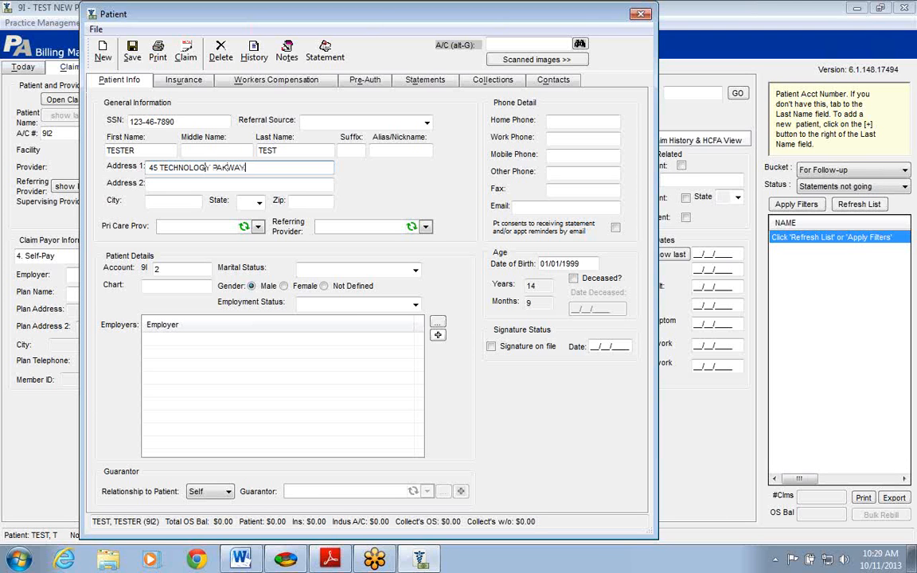
pyautogui.press('Tab')
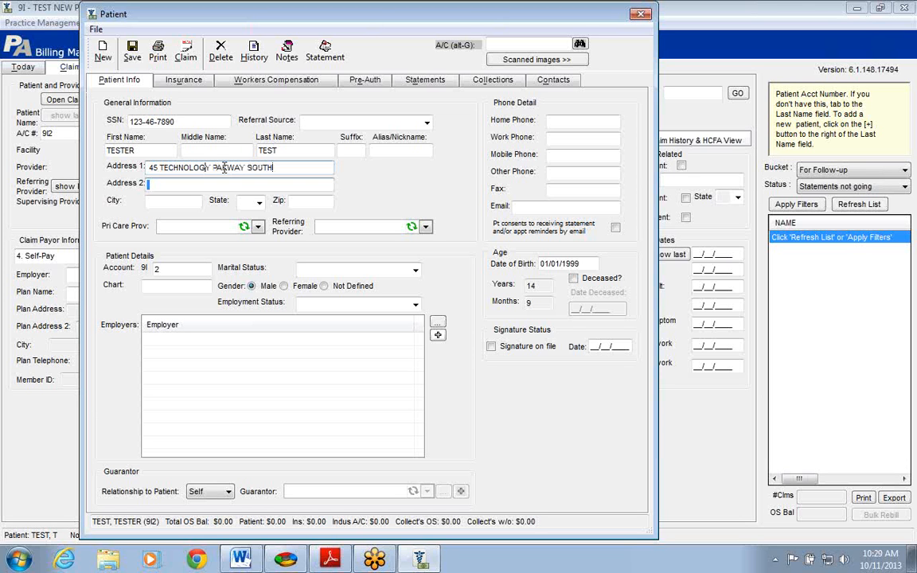
pyautogui.press('Tab')
pyautogui.write('NORCROSS')
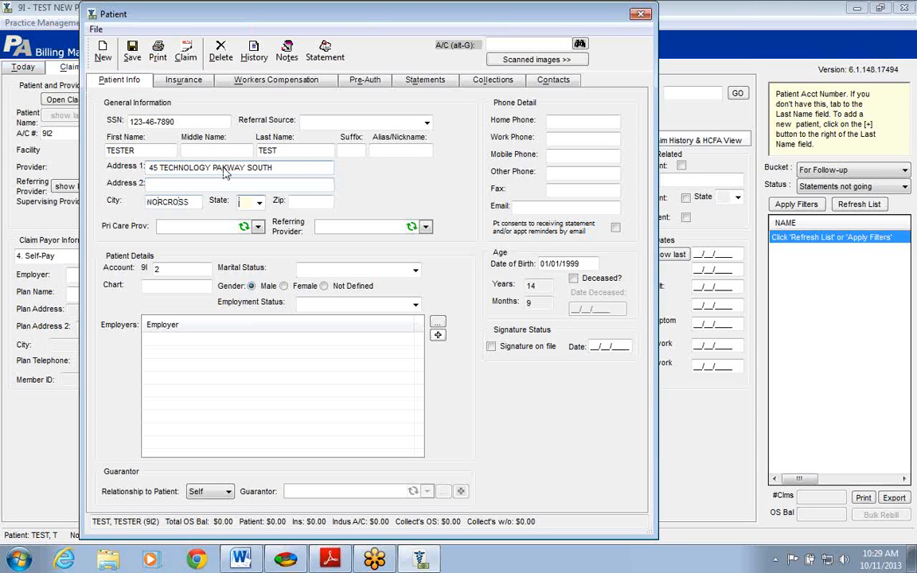
pyautogui.press('Tab')
pyautogui.write('GA')
pyautogui.press('Tab')
pyautogui.write('30092')
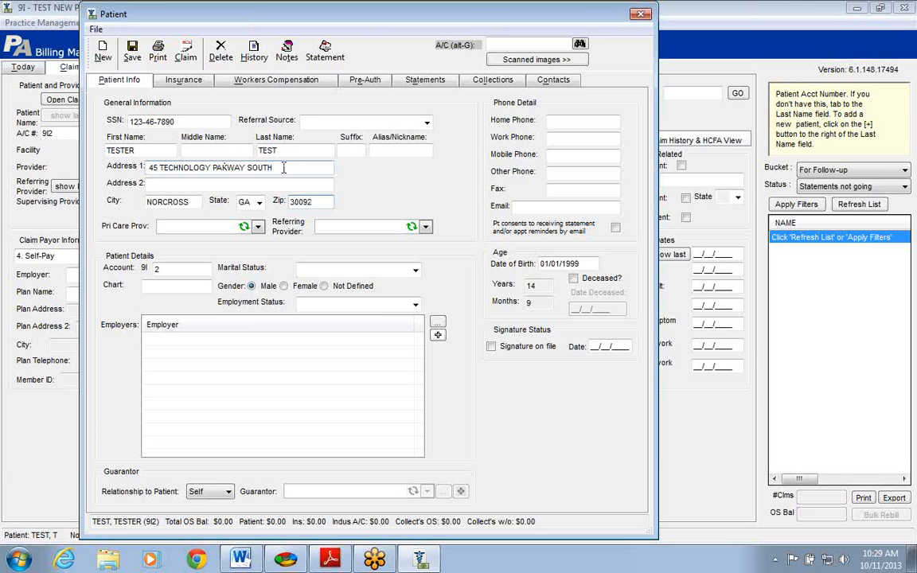
# Check the primary care and referring provider lists, which are both empty
pyautogui.click(258, 226)
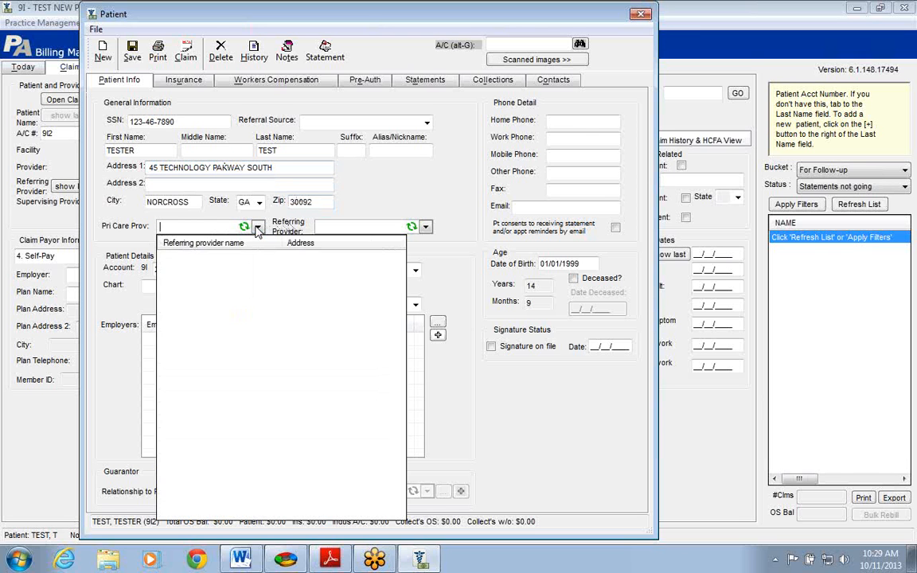
pyautogui.click(258, 227)
pyautogui.click(426, 228)
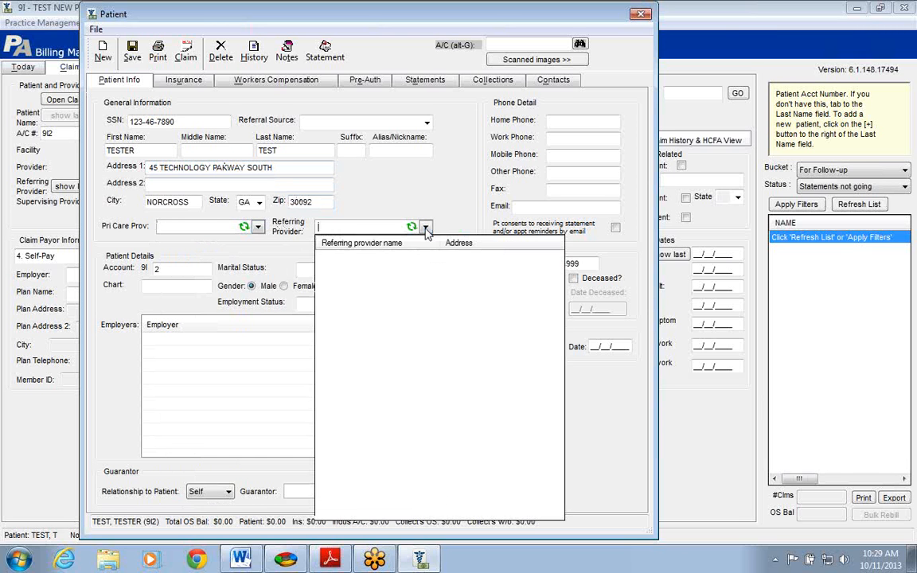
pyautogui.click(426, 228)
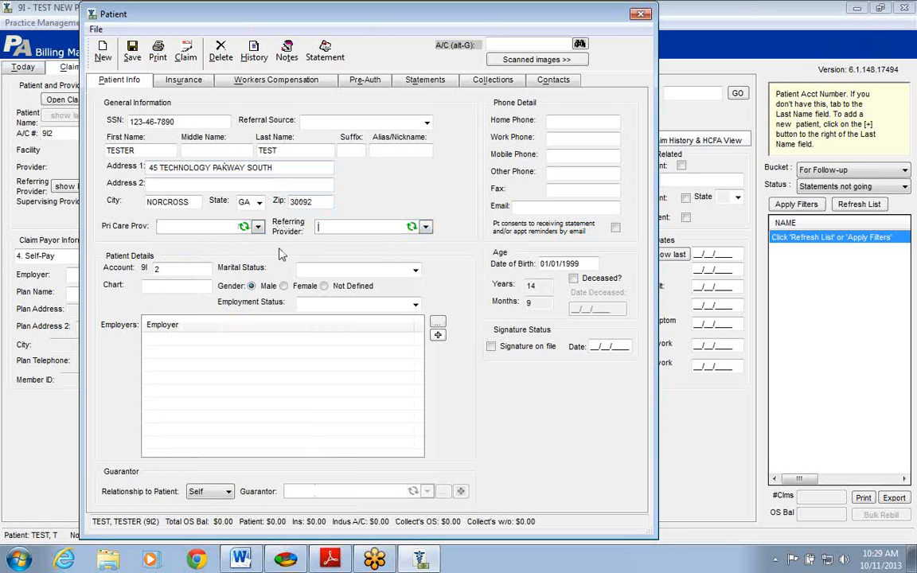
pyautogui.click(322, 228)
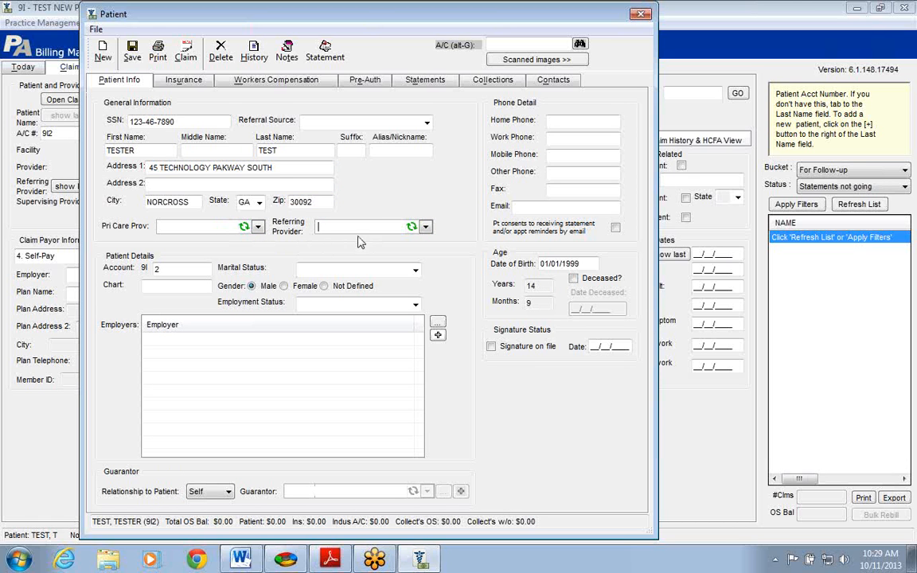
pyautogui.click(426, 228)
pyautogui.click(426, 228)
# Set marital status to Married and employment status to Employed full-time
pyautogui.click(415, 271)
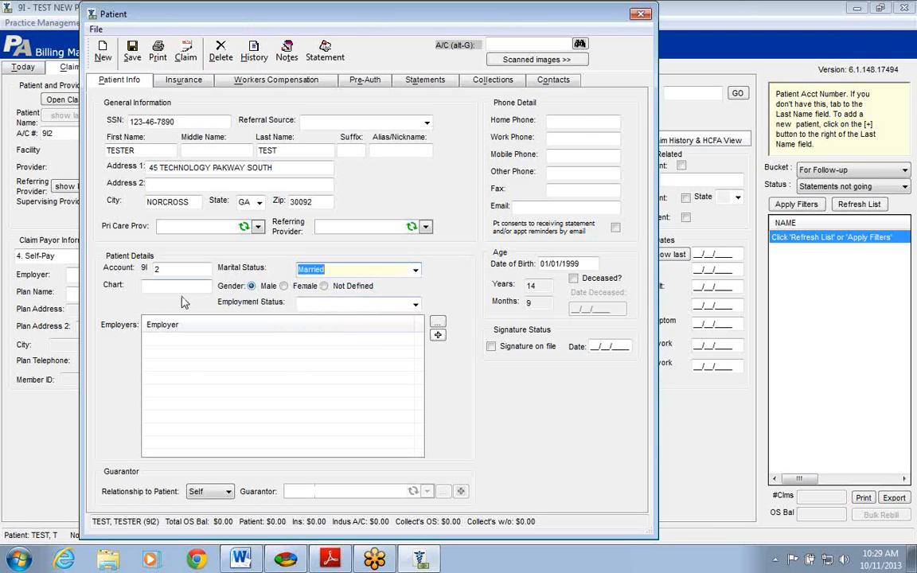
pyautogui.click(151, 287)
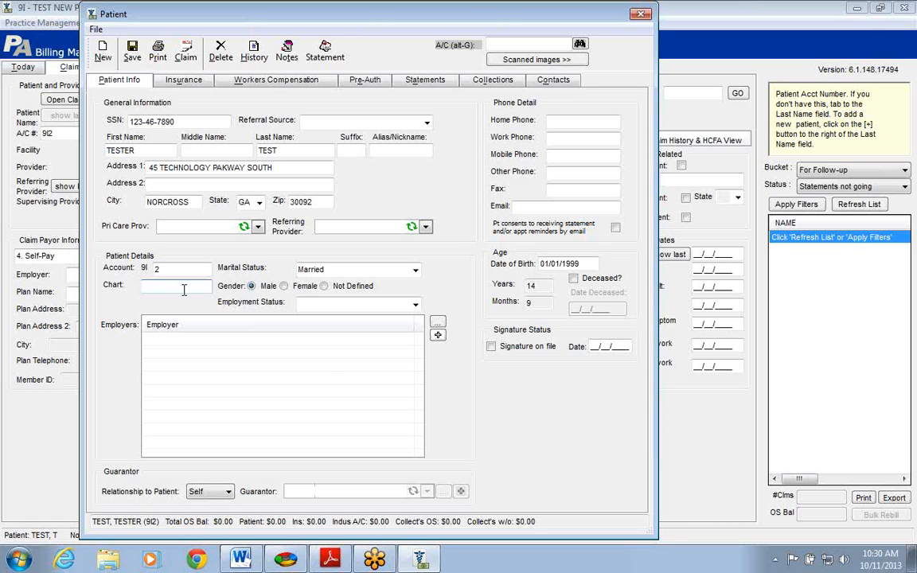
pyautogui.click(415, 305)
pyautogui.click(360, 318)
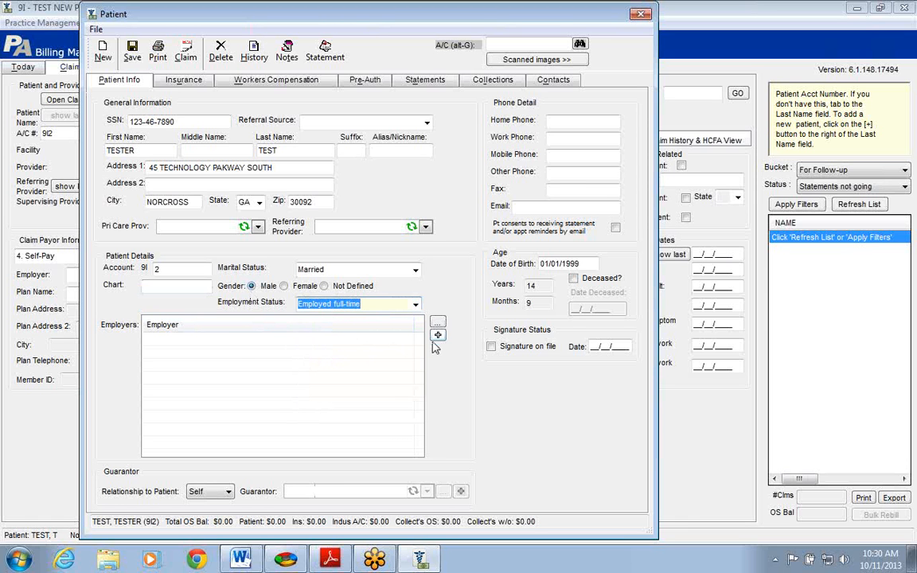
pyautogui.click(437, 337)
pyautogui.click(438, 336)
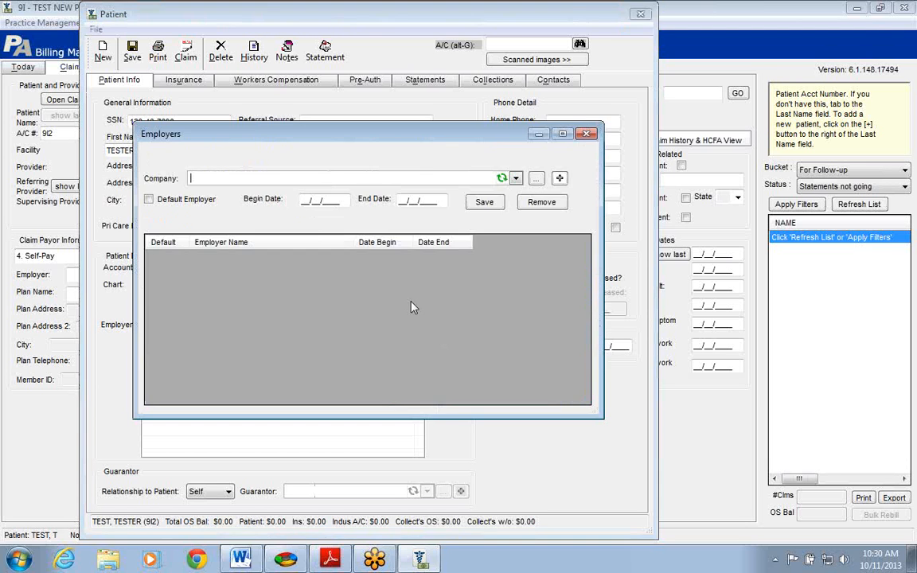
pyautogui.moveTo(466, 125); pyautogui.dragTo(417, 113)
pyautogui.click(467, 165)
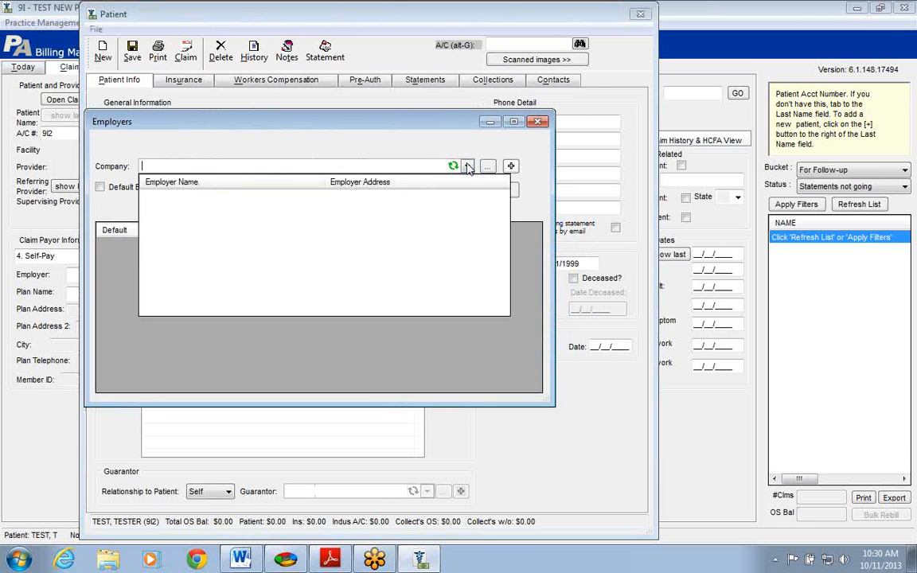
pyautogui.click(460, 248)
pyautogui.click(467, 167)
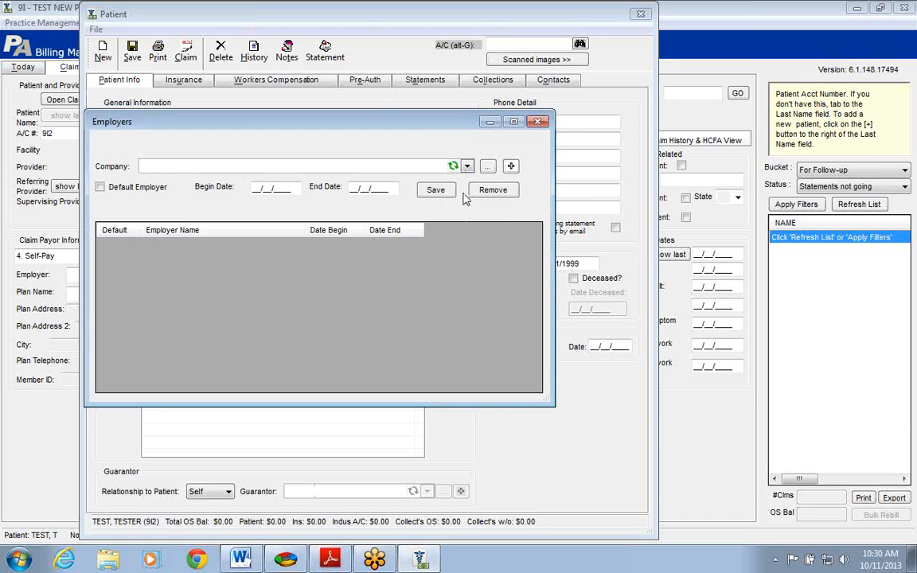
# Start a new company record named ACME COMPANY with its street address, city, state and ZIP
pyautogui.click(512, 166)
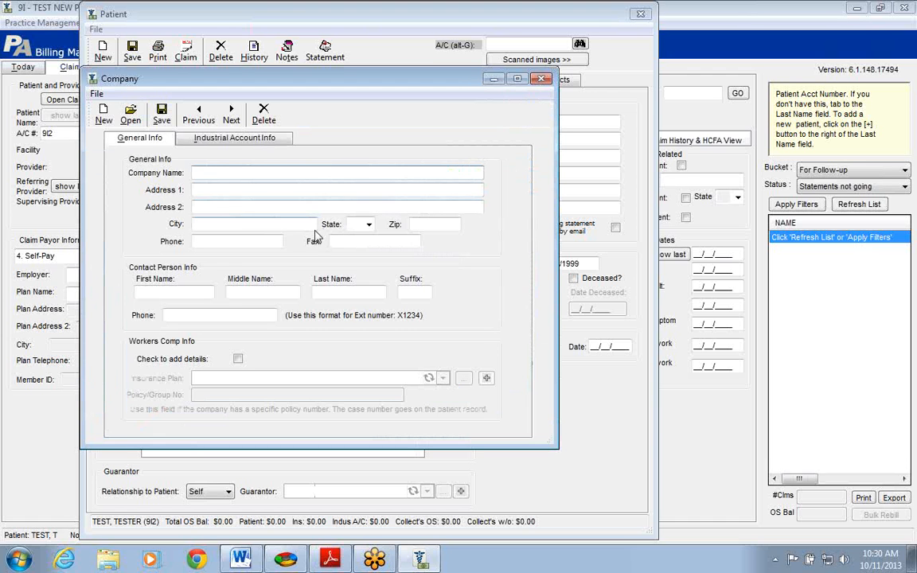
pyautogui.write('ACME')
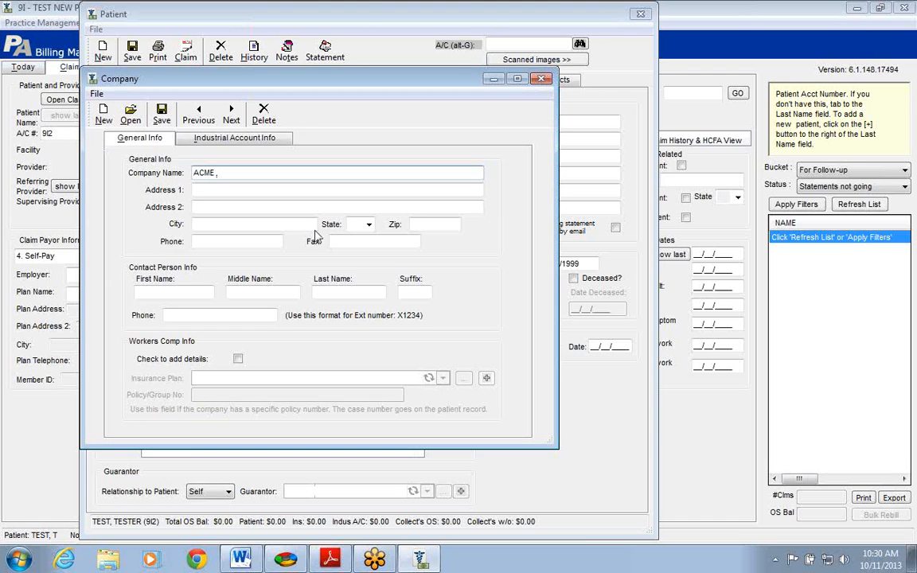
pyautogui.write(',COMPANY')
pyautogui.click(226, 191)
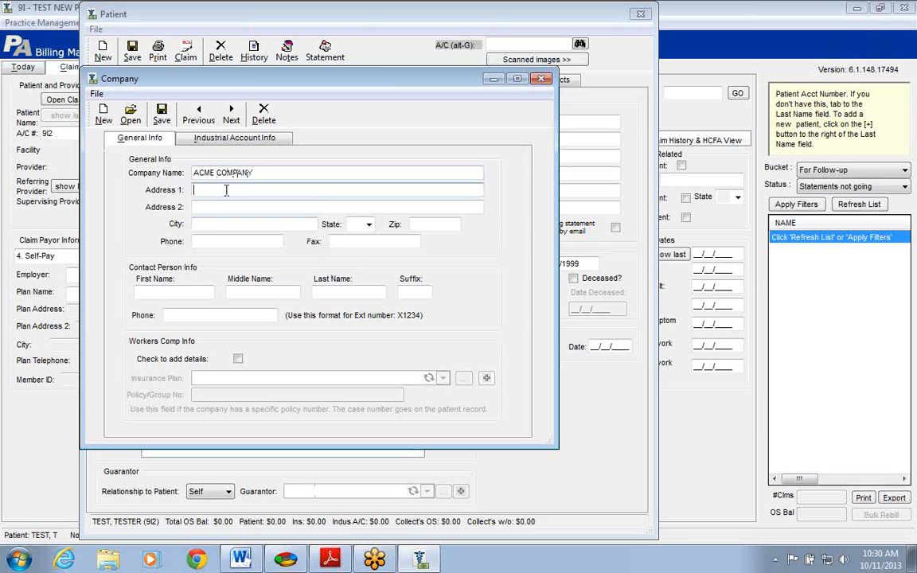
pyautogui.write('123 TEST LANE')
pyautogui.press('Tab')
pyautogui.press('Tab')
pyautogui.write('NORCROSS')
pyautogui.press('Tab')
pyautogui.write('GA')
pyautogui.press('Tab')
pyautogui.write('3009')
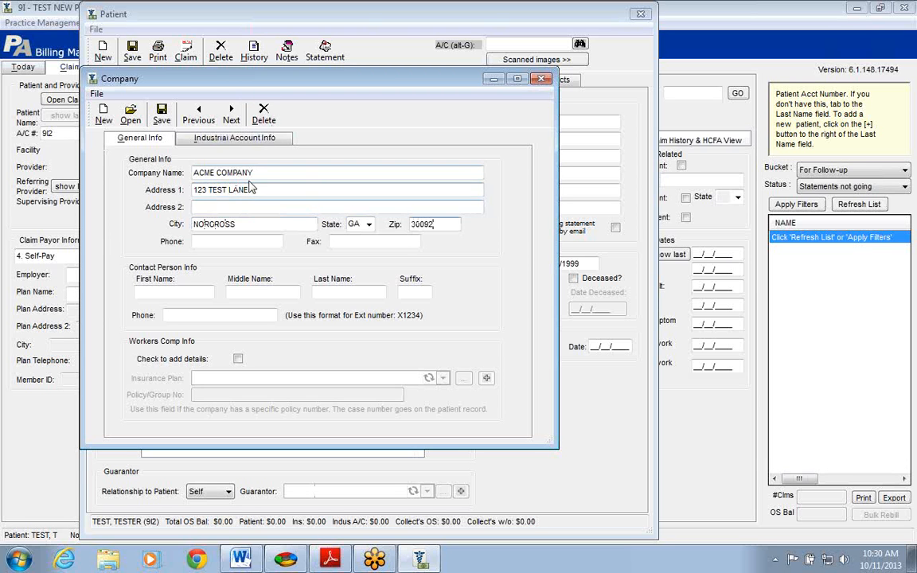
# Add the company's phone number and save the ACME COMPANY record
pyautogui.click(243, 243)
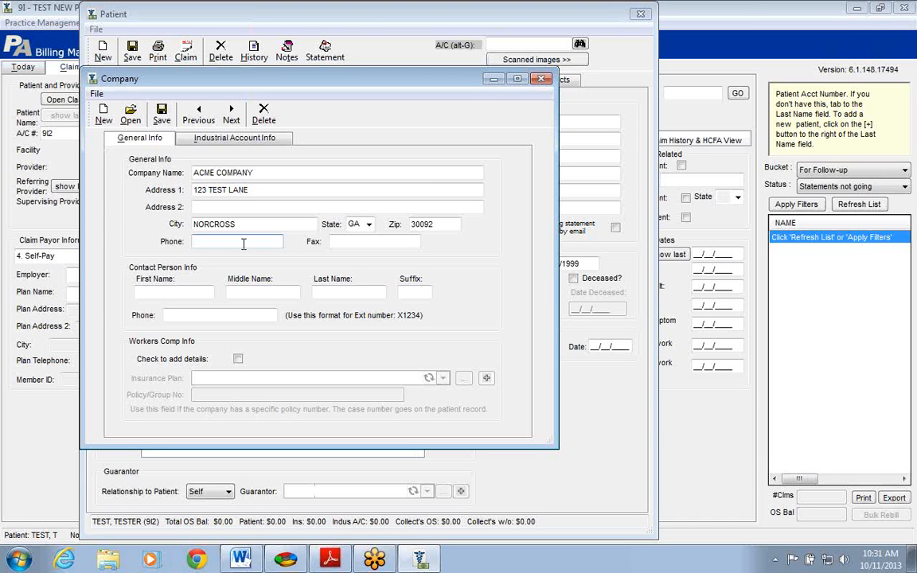
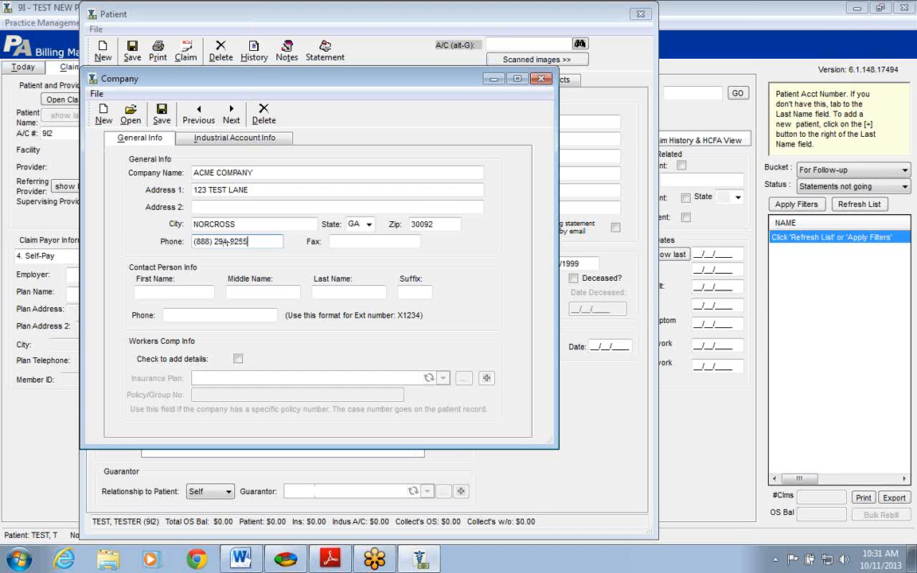
pyautogui.click(163, 115)
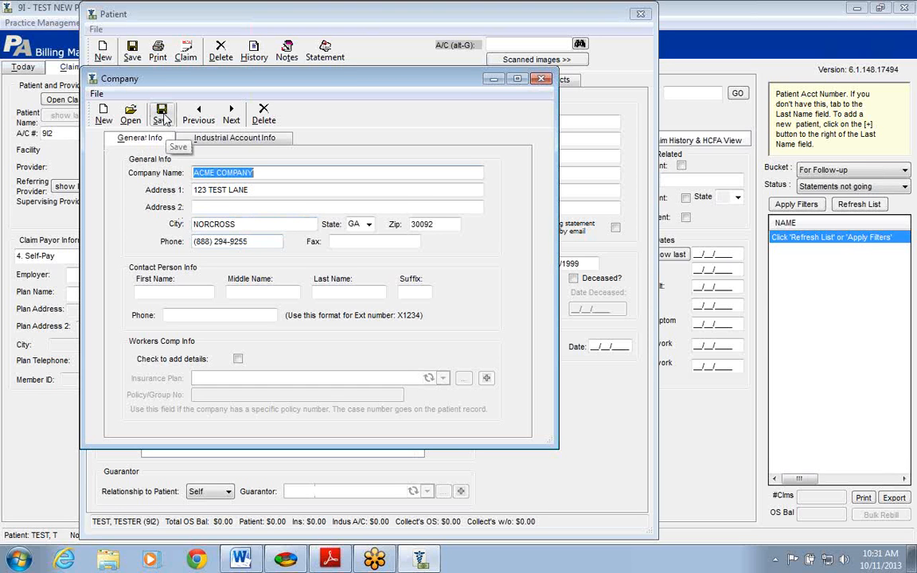
# Pick ACME COMPANY as the patient's employer, mark it Default Employer, and save it
pyautogui.click(542, 80)
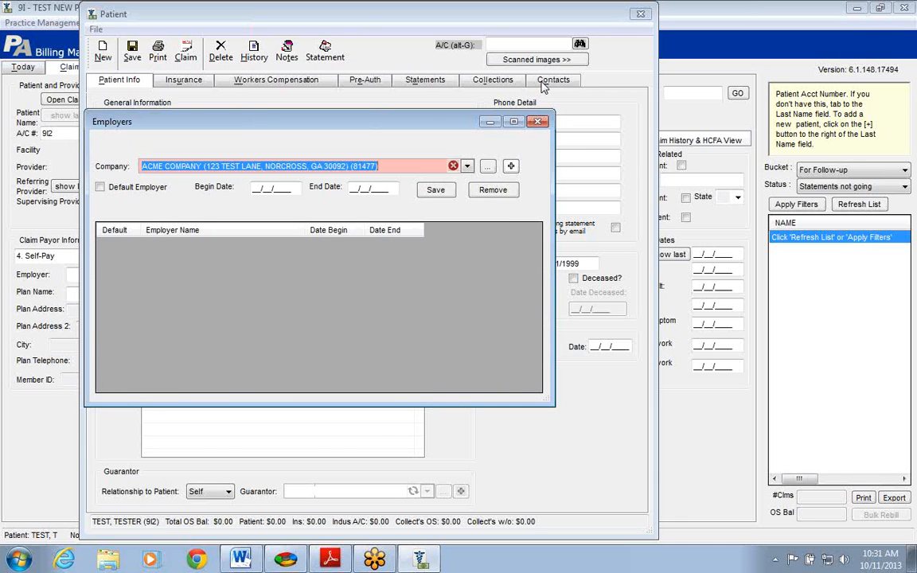
pyautogui.click(468, 167)
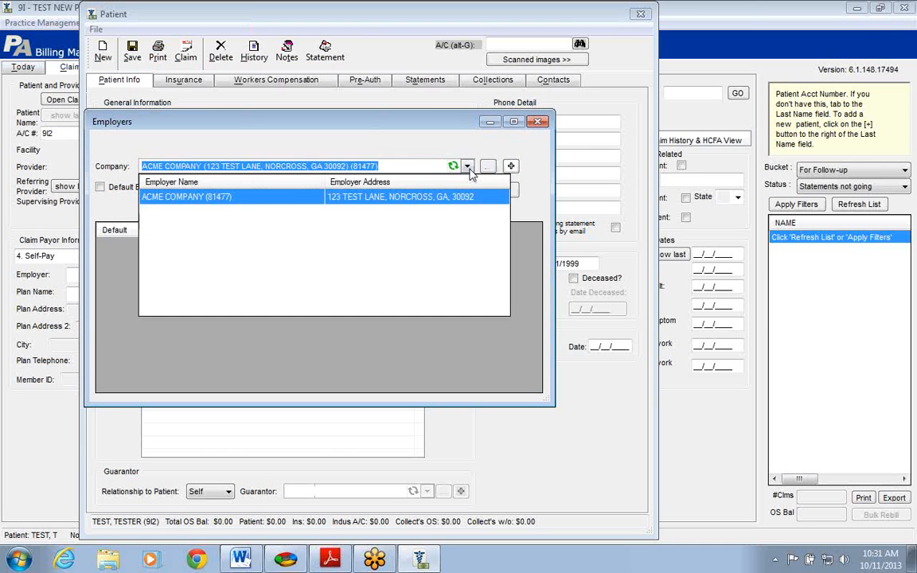
pyautogui.click(255, 201)
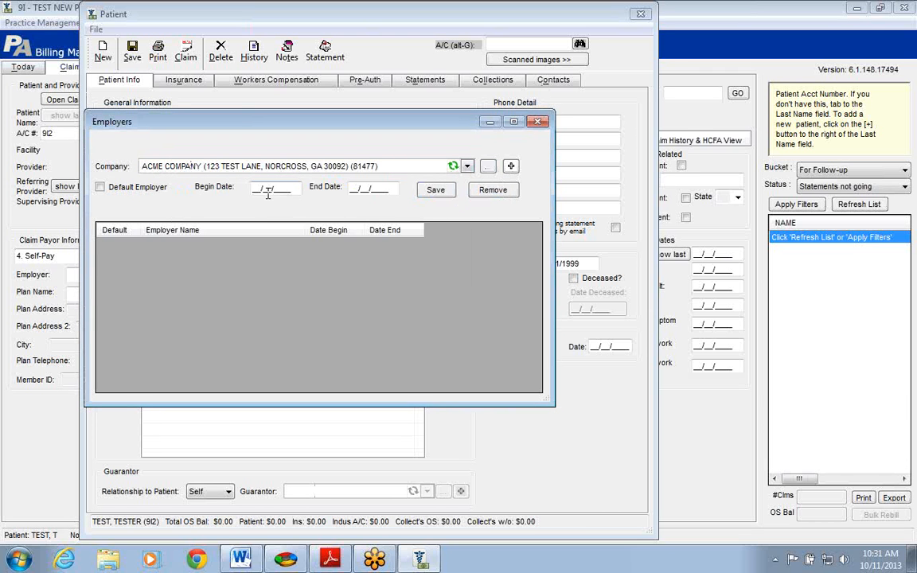
pyautogui.click(101, 188)
pyautogui.click(440, 193)
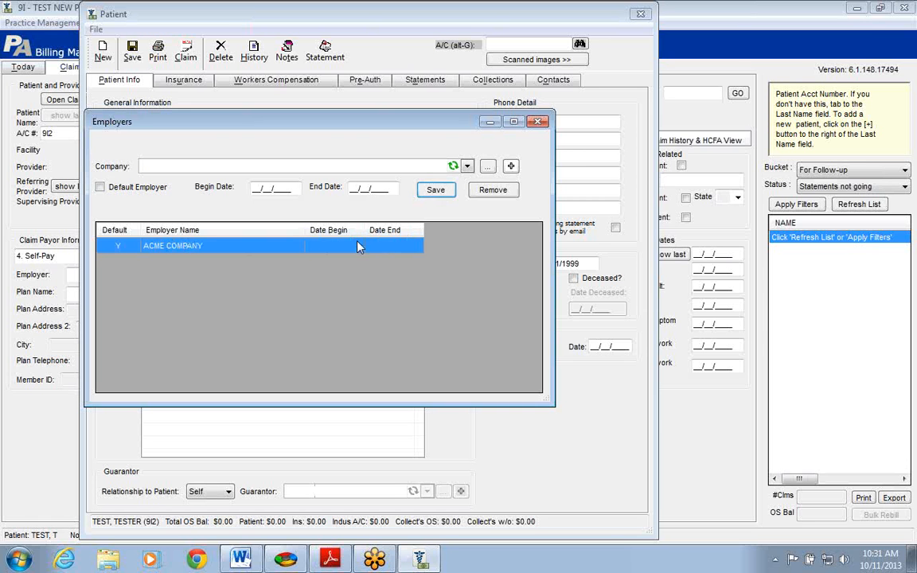
pyautogui.click(489, 121)
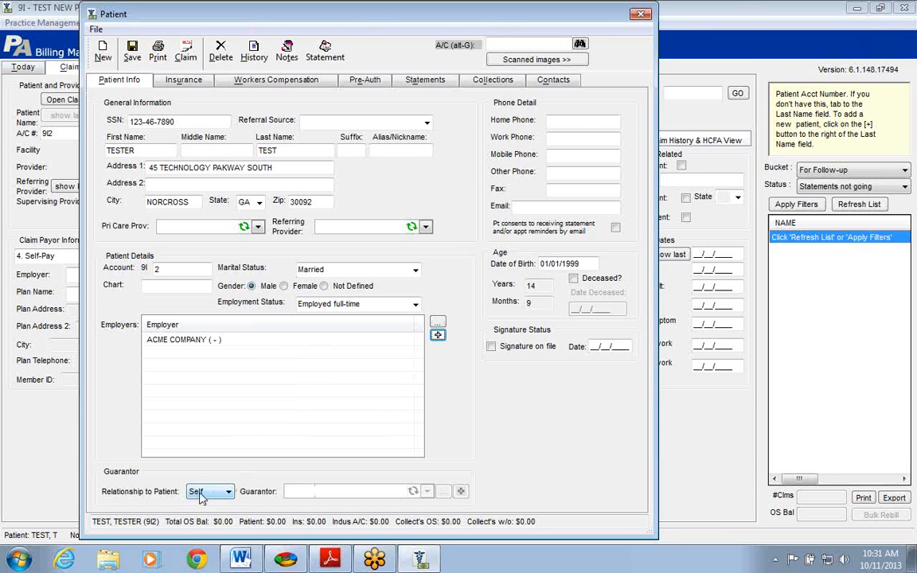
pyautogui.click(229, 492)
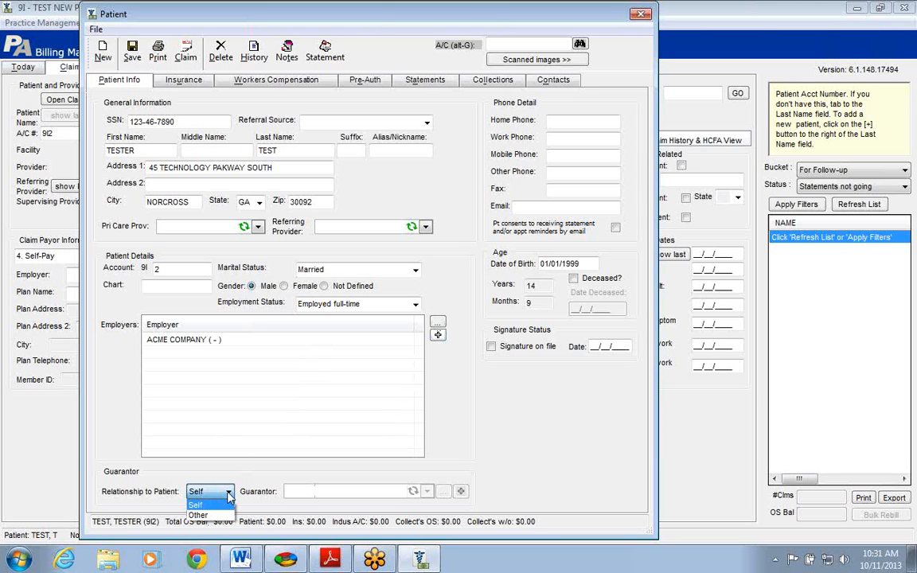
pyautogui.click(230, 494)
pyautogui.click(229, 494)
pyautogui.click(224, 517)
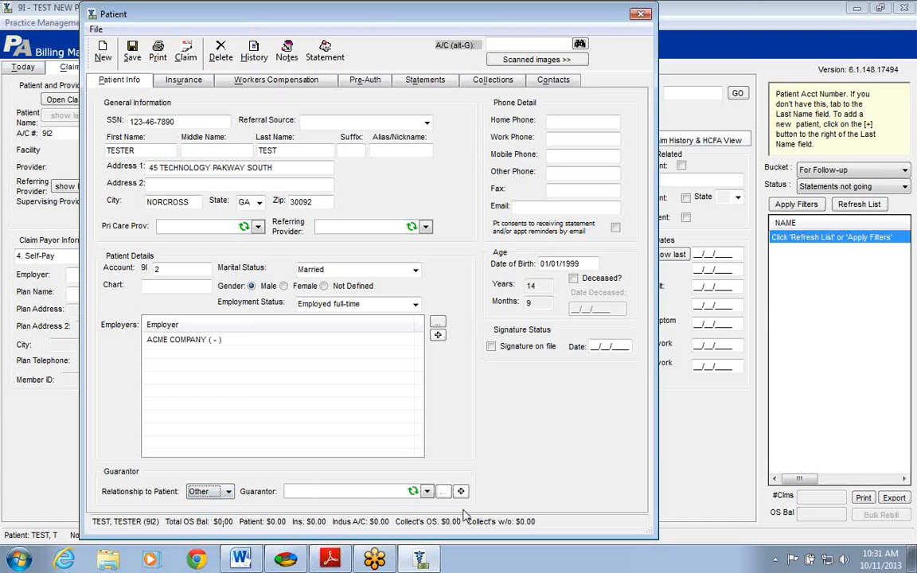
pyautogui.click(427, 492)
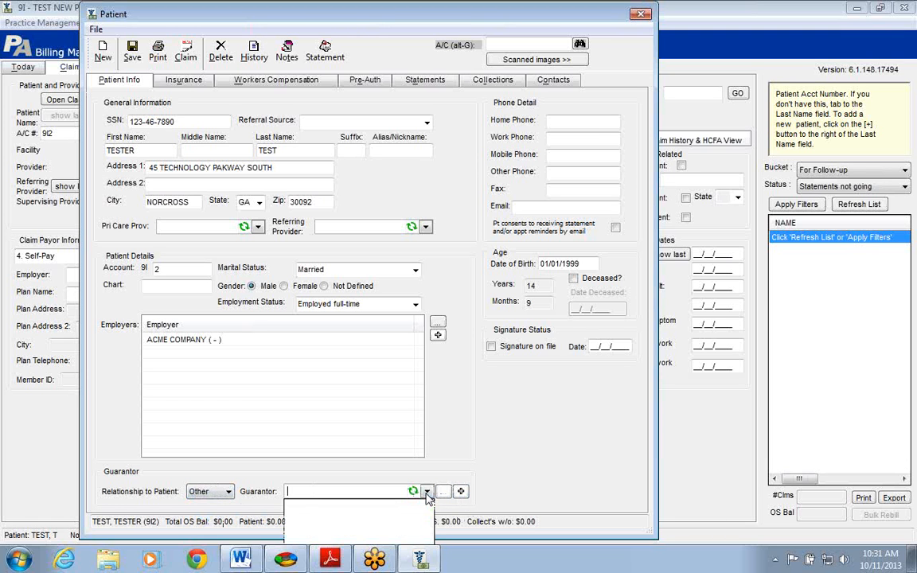
pyautogui.click(426, 491)
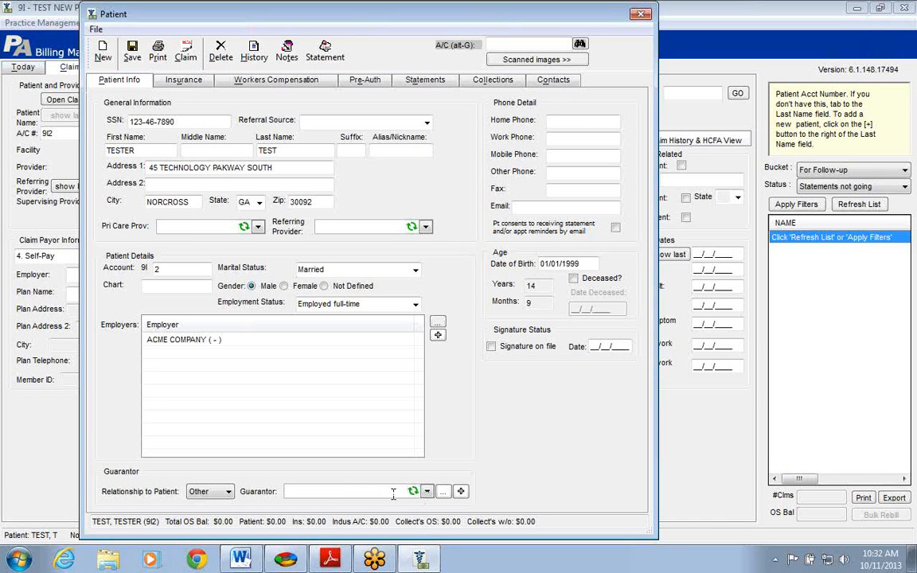
pyautogui.click(461, 491)
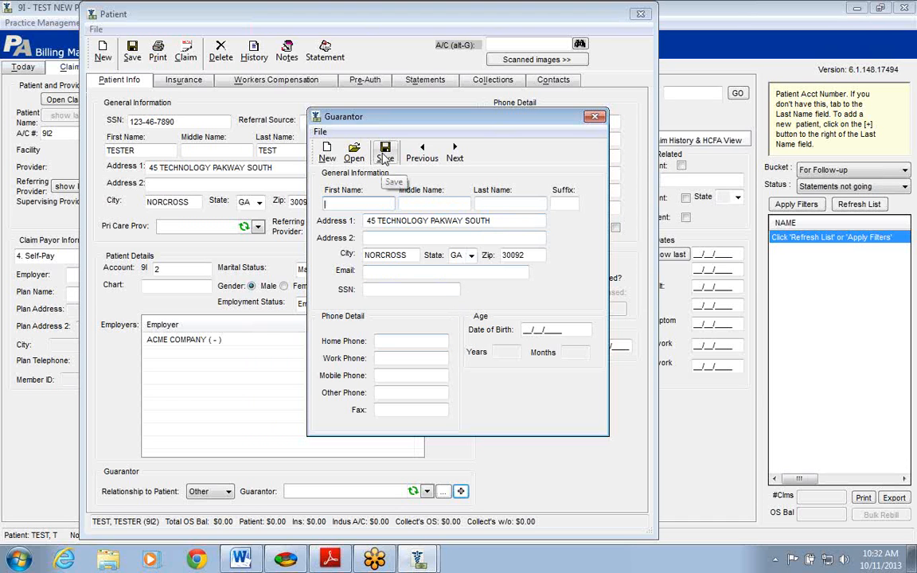
pyautogui.click(596, 118)
pyautogui.click(220, 493)
pyautogui.click(196, 505)
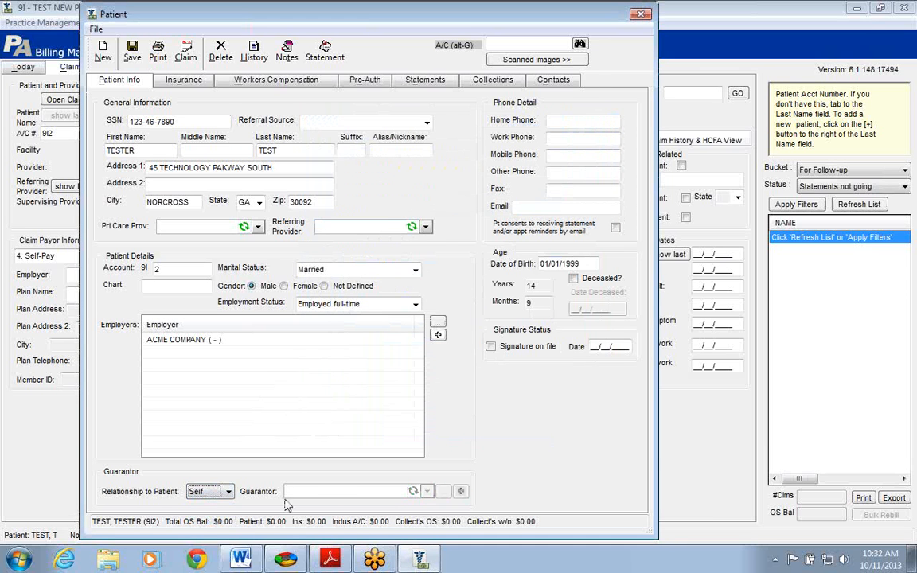
# Enter the patient's home phone number, then select the date of birth
pyautogui.click(569, 119)
pyautogui.moveTo(581, 264); pyautogui.dragTo(519, 269)
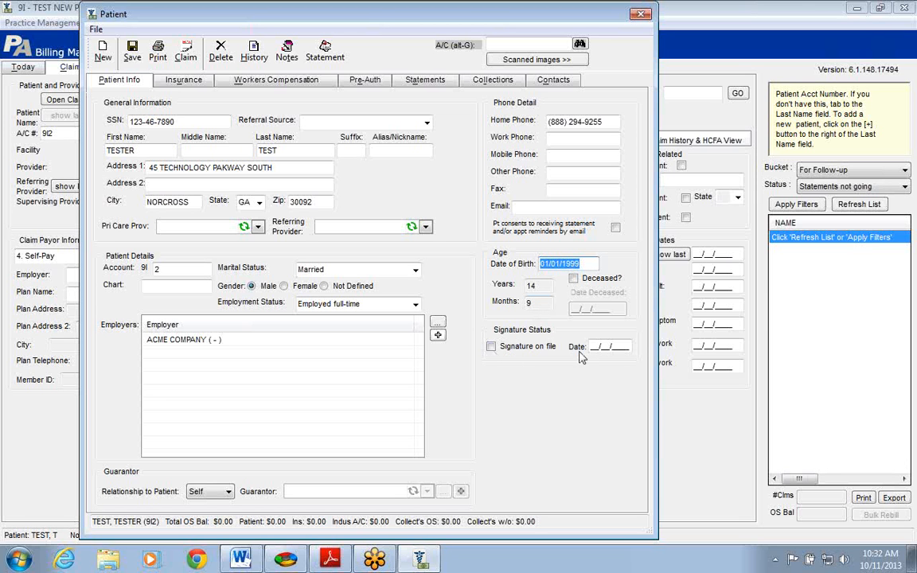
# Tick Signature on file, dated 10/11/2013, then review the name and birth date fields
pyautogui.click(491, 348)
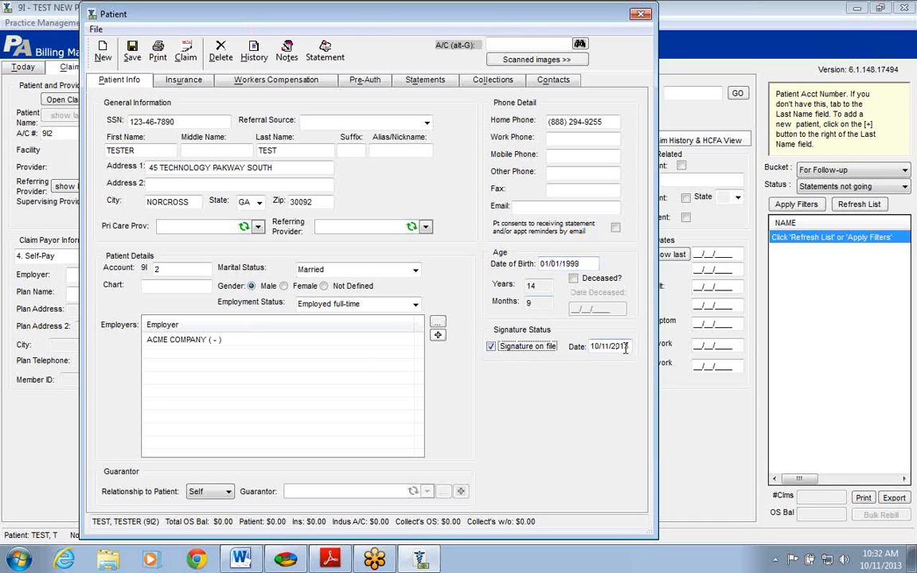
pyautogui.moveTo(592, 348); pyautogui.dragTo(636, 351)
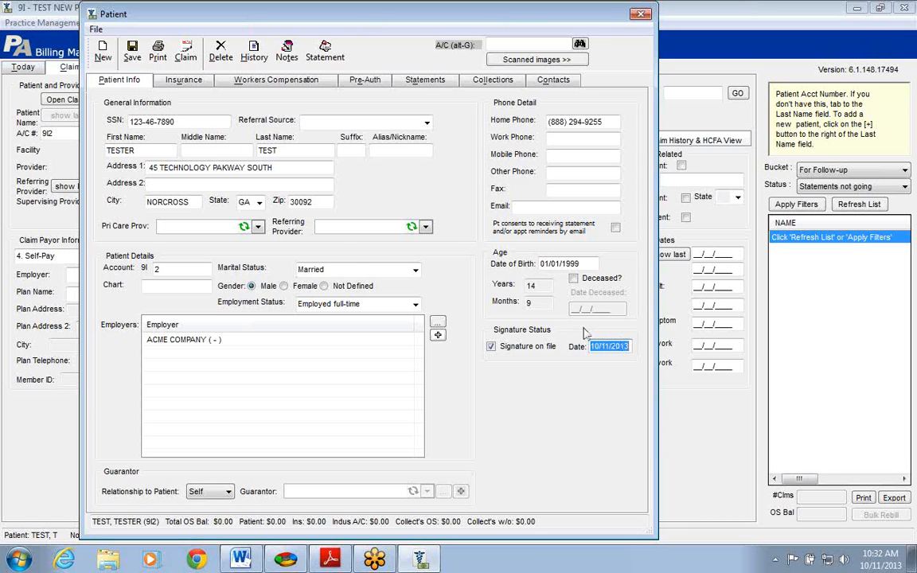
pyautogui.click(144, 152)
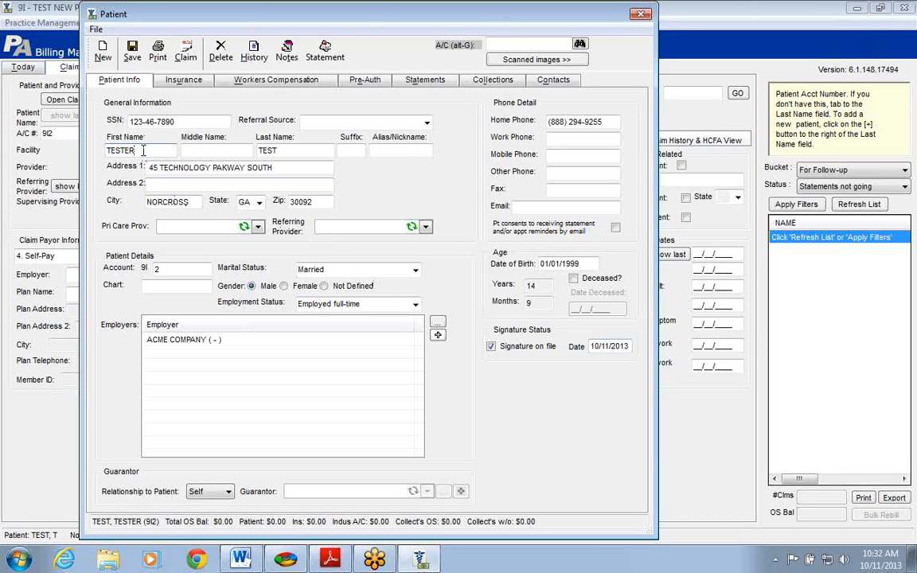
pyautogui.click(294, 152)
pyautogui.click(595, 264)
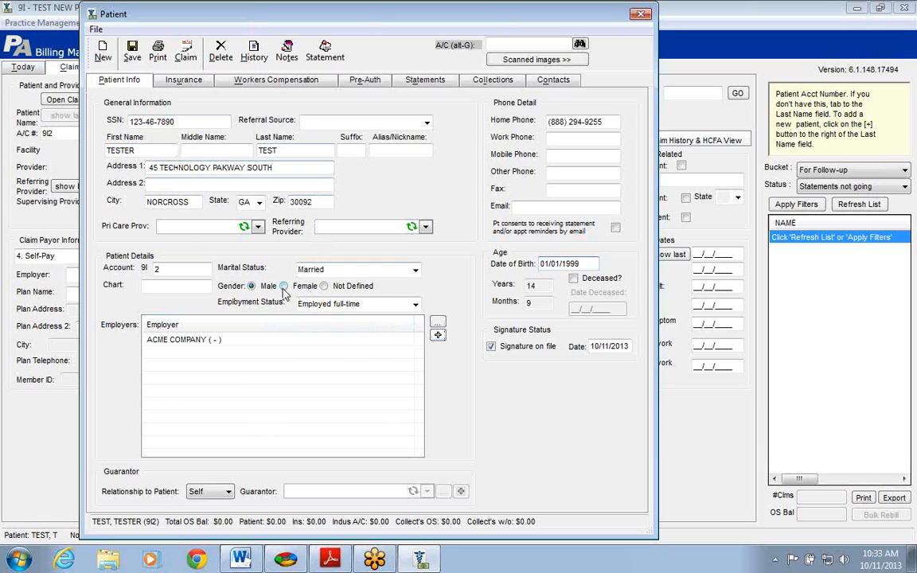
# Save the patient record and switch to the training PDF in Adobe Reader
pyautogui.click(132, 54)
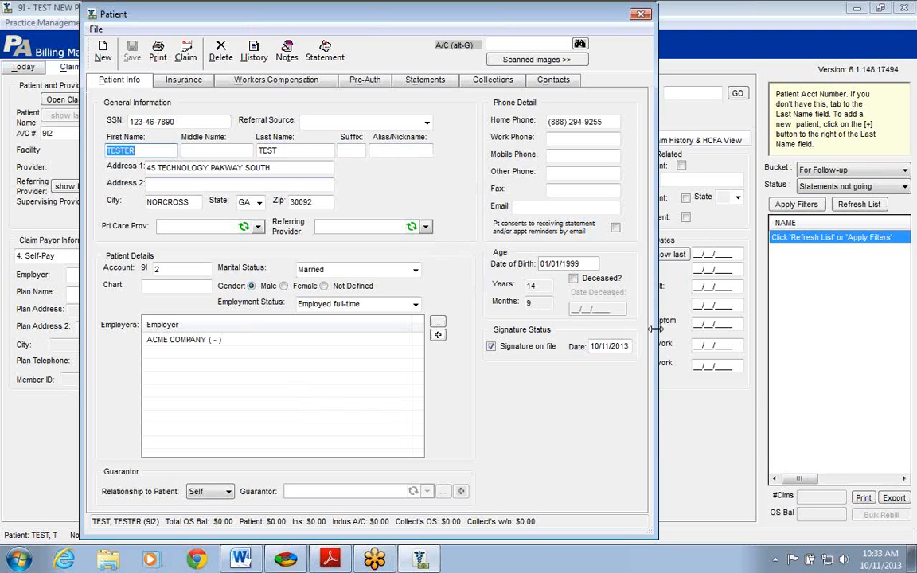
pyautogui.click(333, 562)
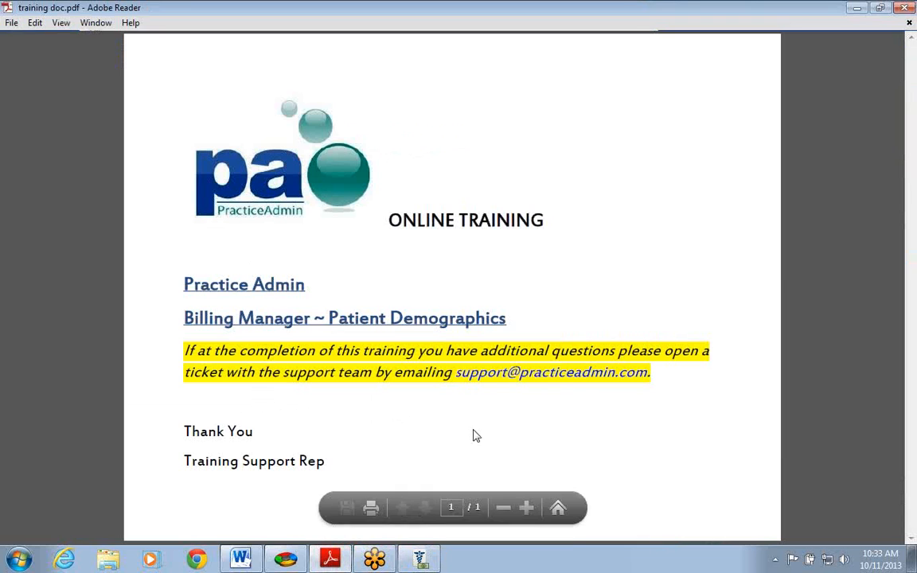